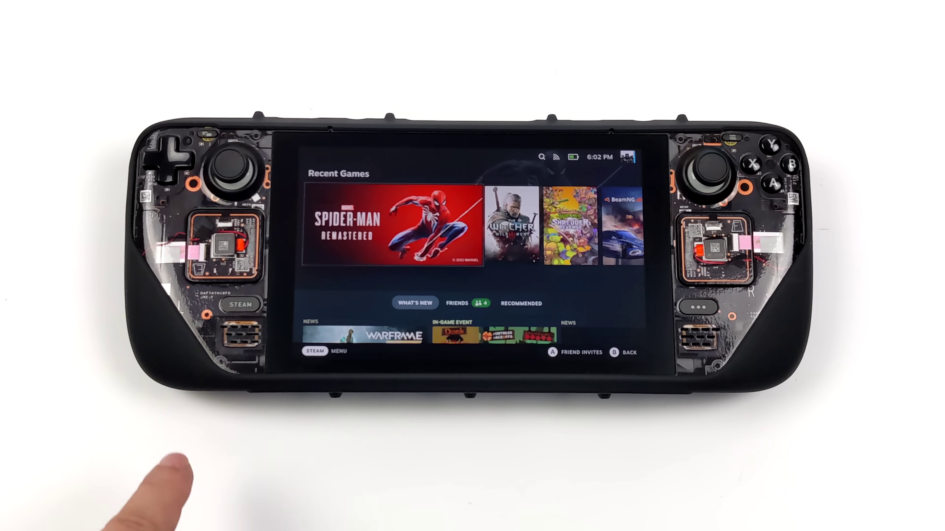
Step: Switch the Steam Deck to desktop mode and dismiss the Discover update notification
click(241, 302)
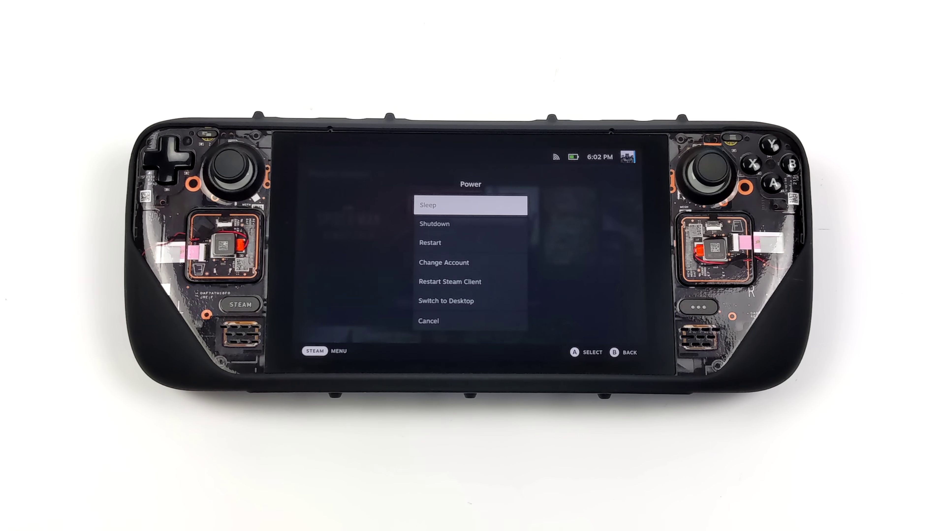
click(459, 300)
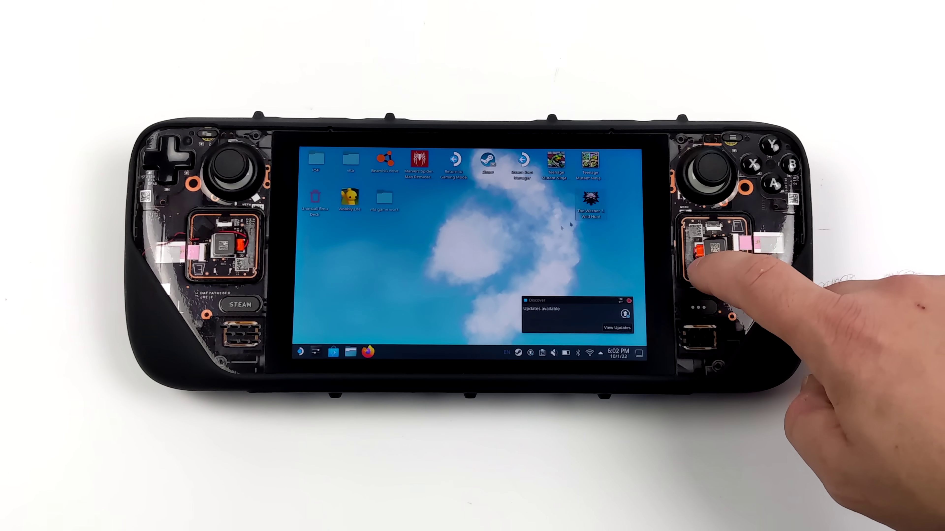
click(629, 301)
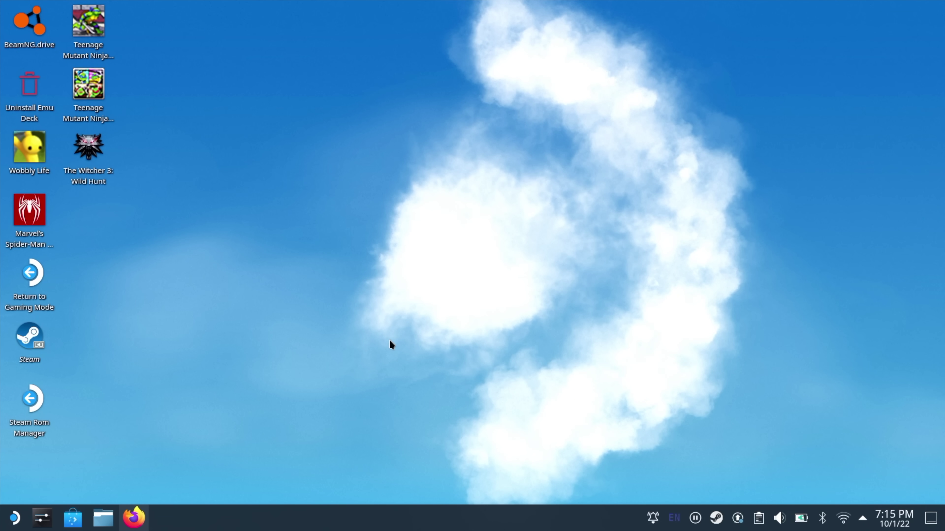
Step: Switch to Firefox and look over the steamdeck_startup_animations repository, its author's profile and the deck_revealed boot_videos page
click(133, 518)
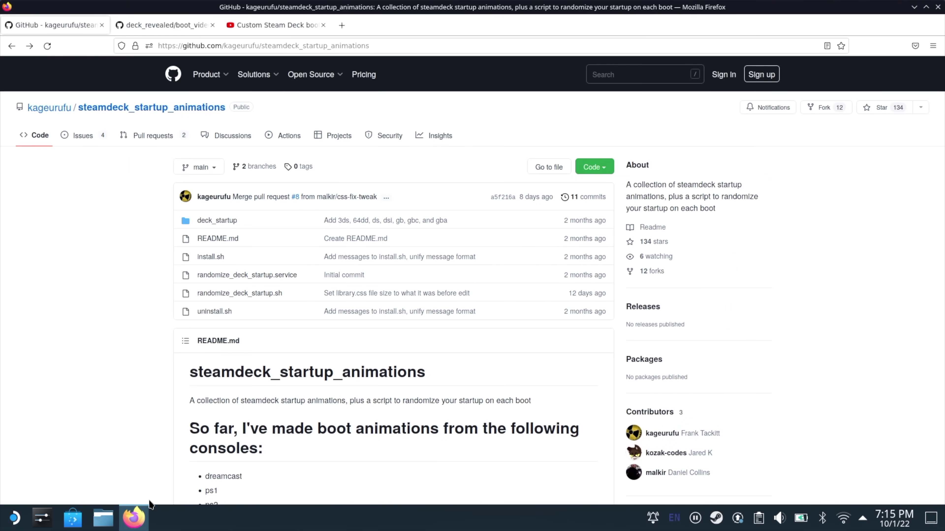
click(58, 106)
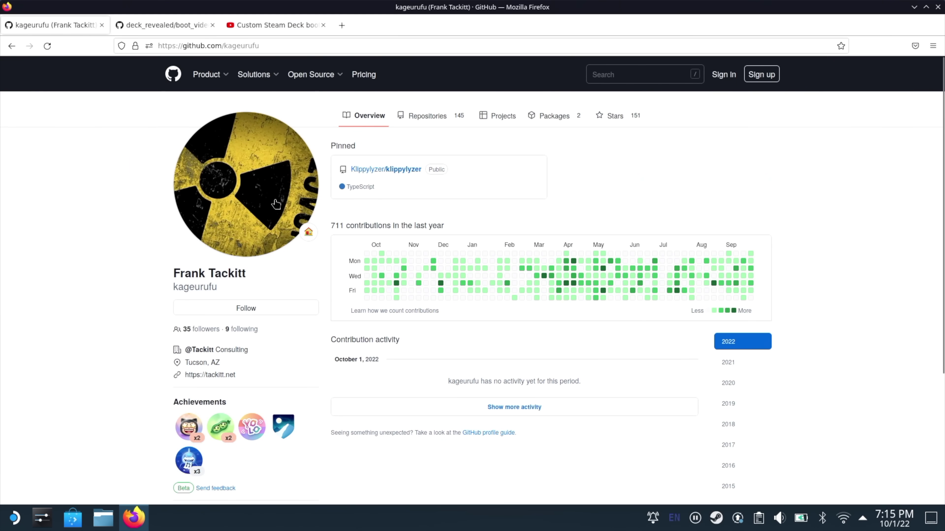
click(12, 46)
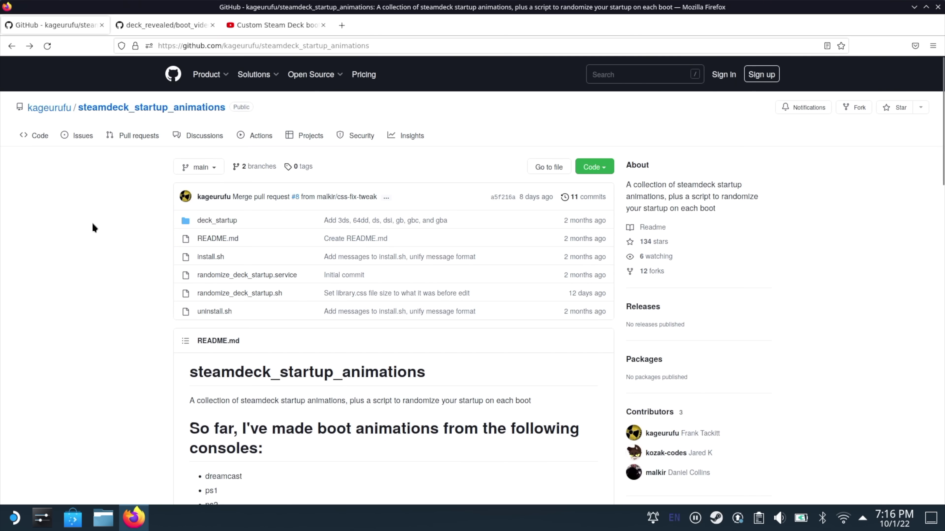
click(181, 23)
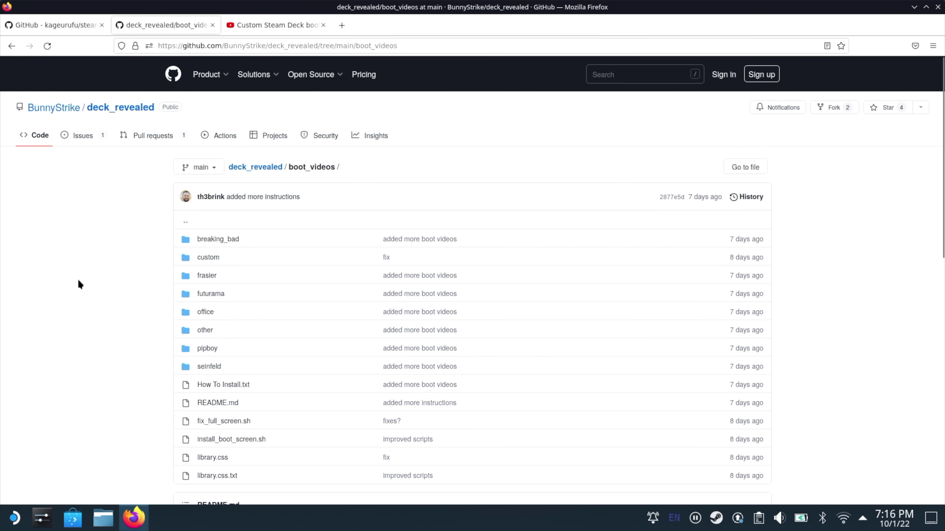
click(78, 26)
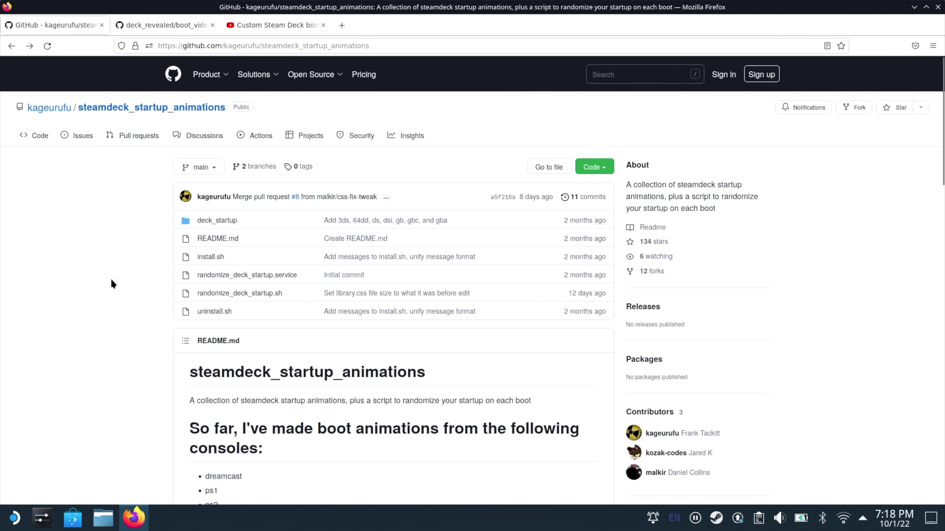
Step: Bring up the Installation section of the steamdeck_startup_animations README and tile Firefox to half the screen beside a new Konsole window
scroll(112, 284, down, 3)
scroll(113, 284, down, 9)
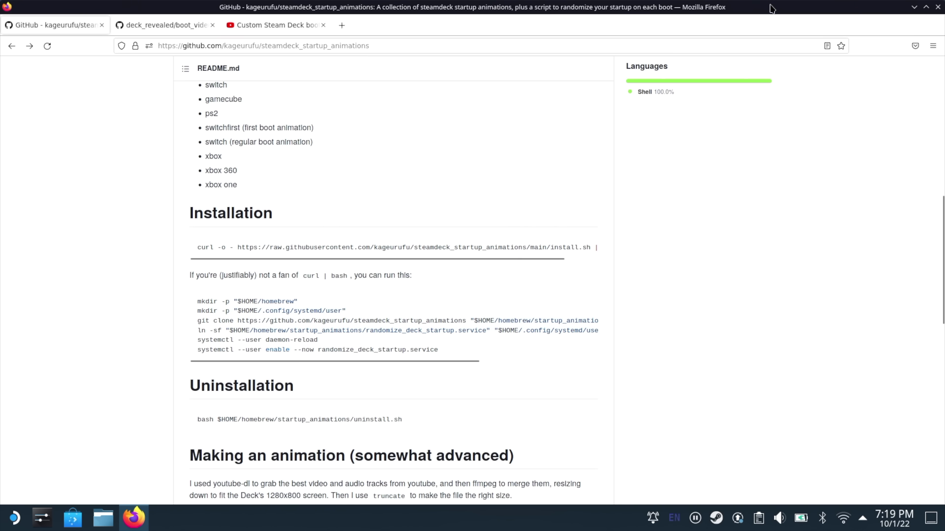
drag(770, 9, 2, 164)
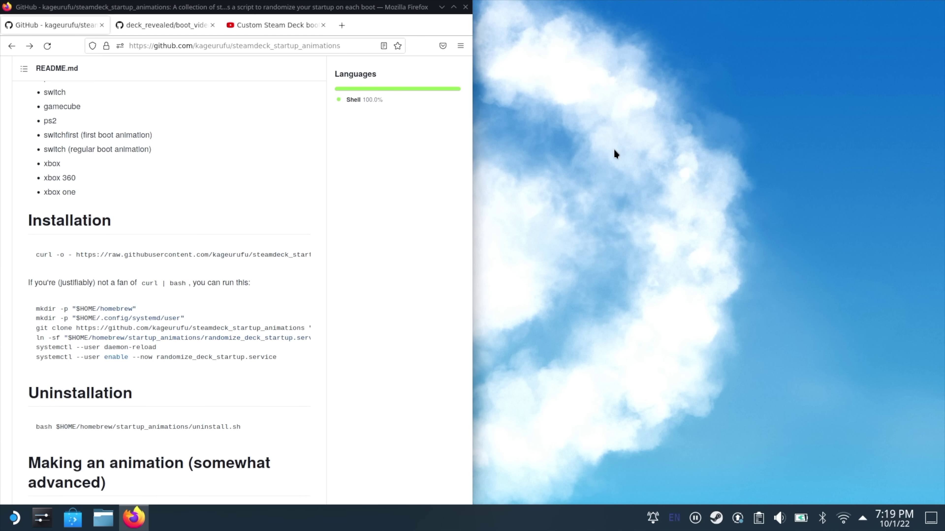
key(ctrl+alt+t)
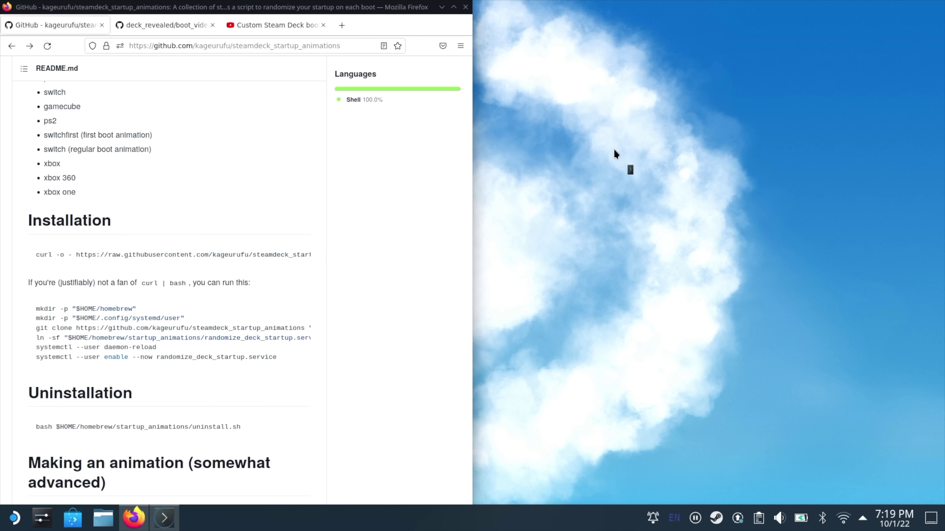
drag(538, 85, 764, 92)
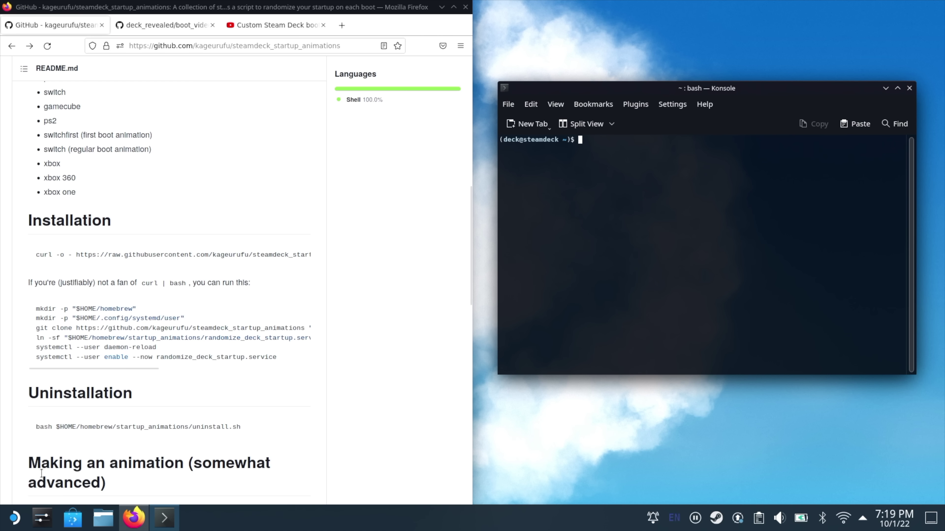
click(14, 519)
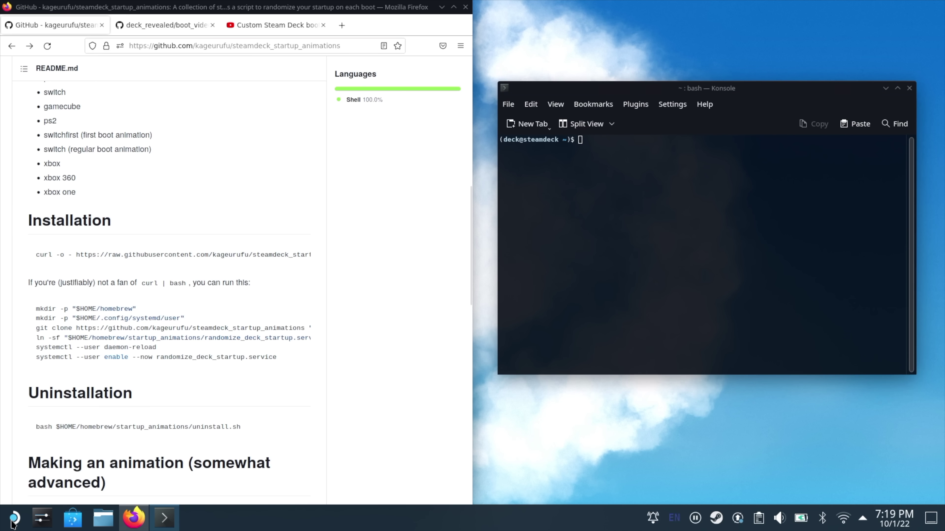
mouse_move(61, 427)
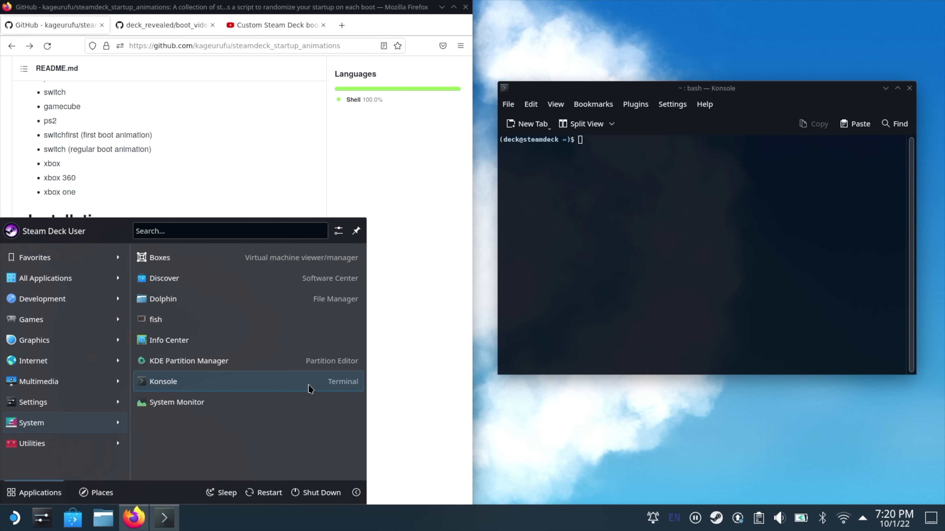
click(650, 238)
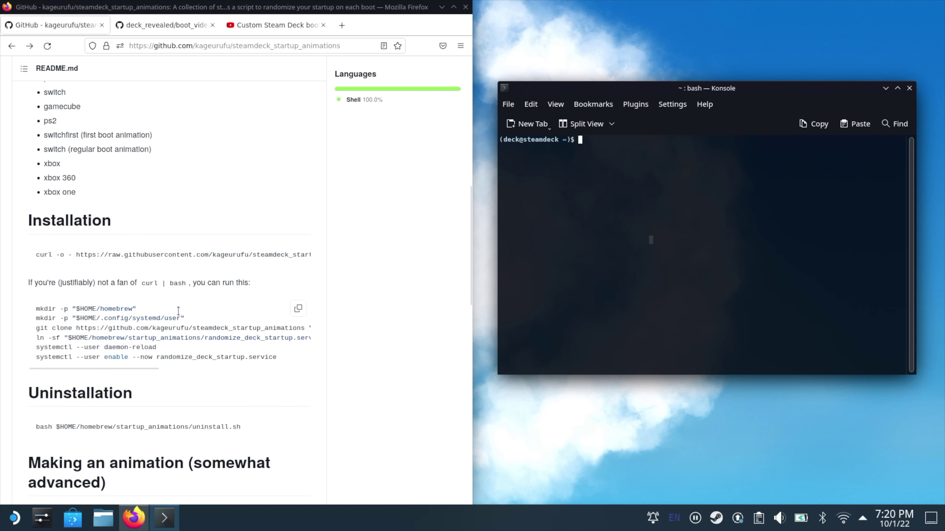
Step: Copy the README's multi-line installation commands, the alternative to curl | bash, and run them in Konsole
click(368, 325)
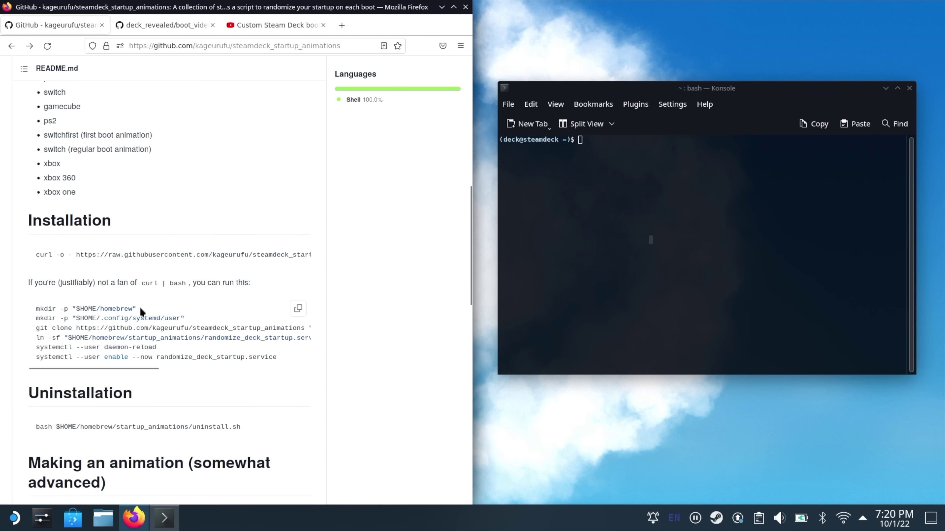
click(299, 310)
click(633, 155)
right_click(634, 157)
click(667, 162)
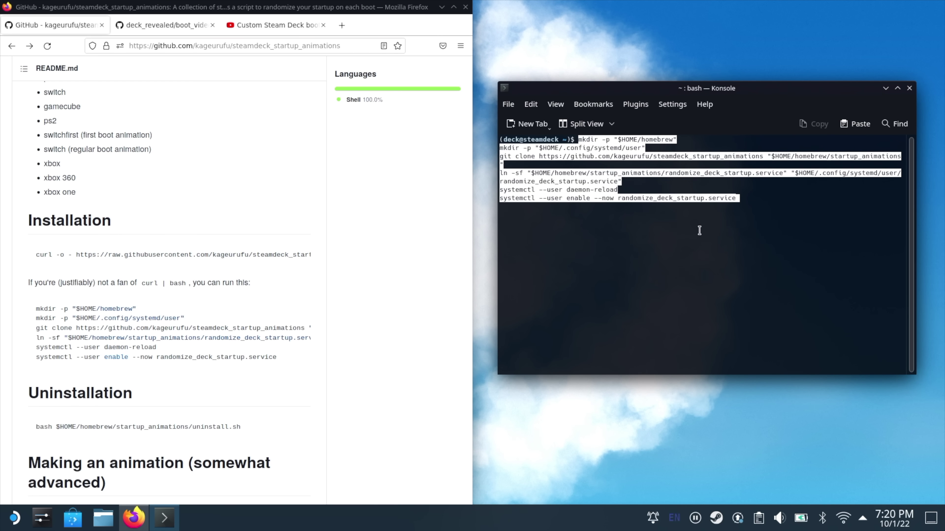
key(Return)
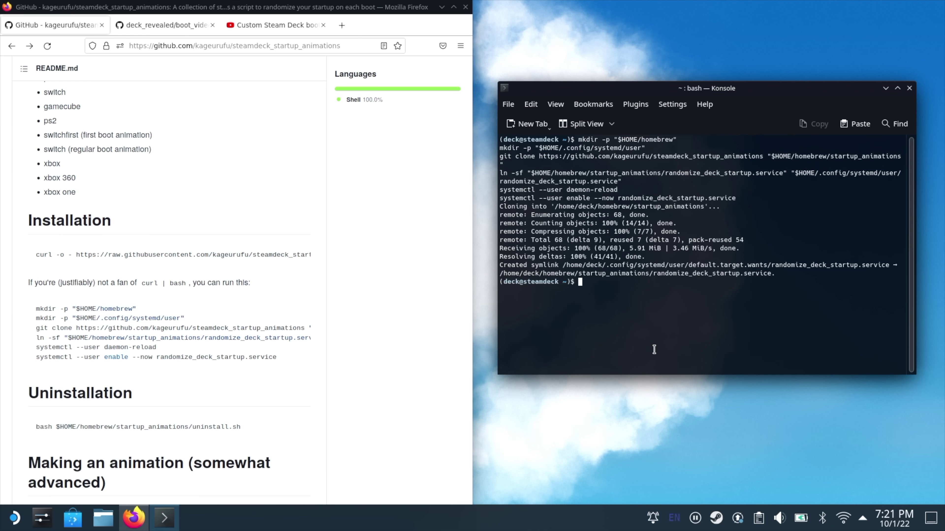
Step: Switch to the Dolphin file manager and open the deck_startup folder under homebrew/startup_animations in the deck home directory
click(104, 519)
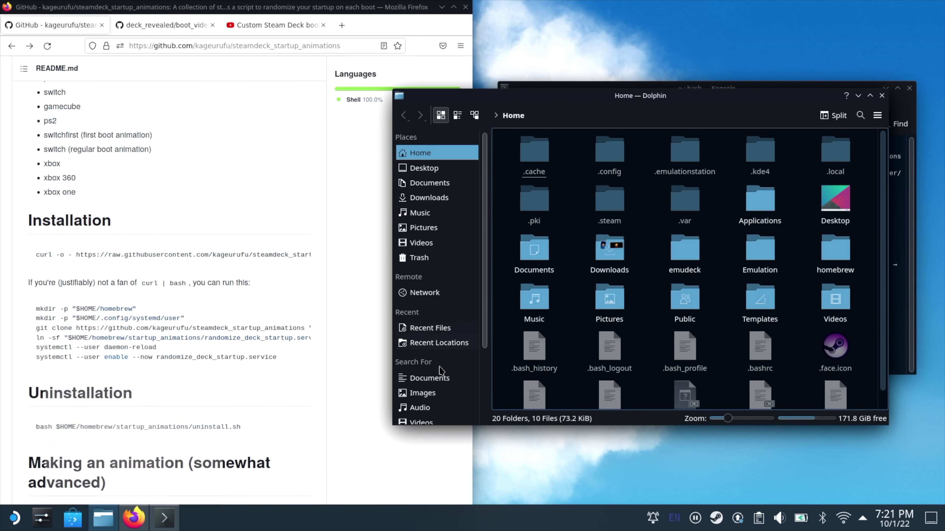
scroll(434, 376, down, 3)
click(420, 418)
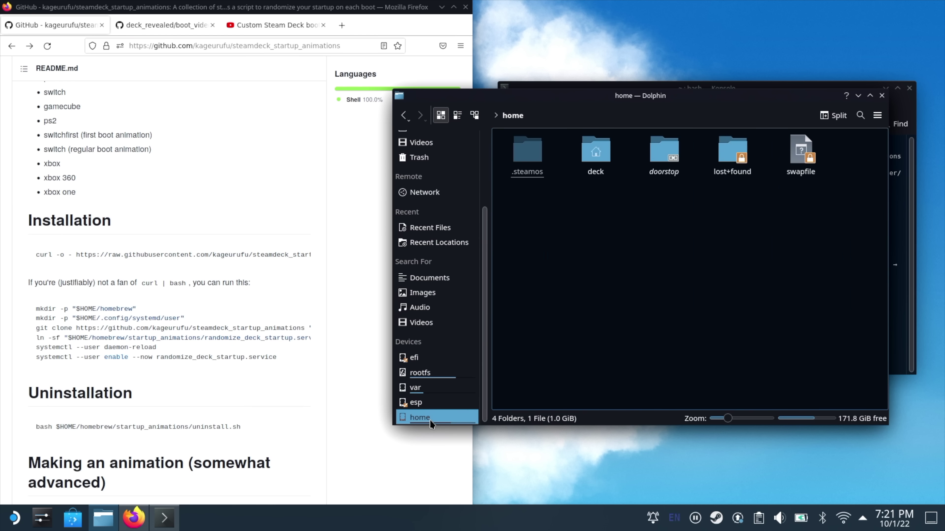
click(602, 157)
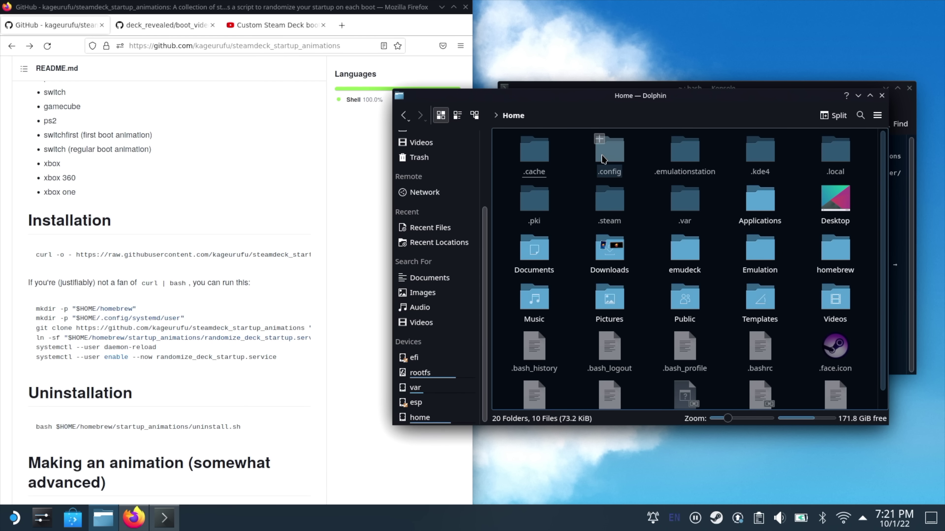
click(839, 257)
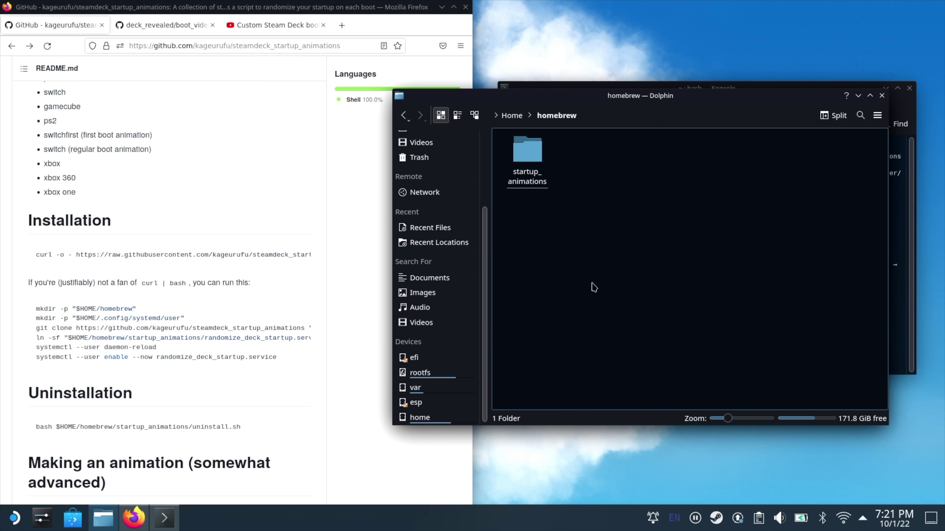
click(527, 151)
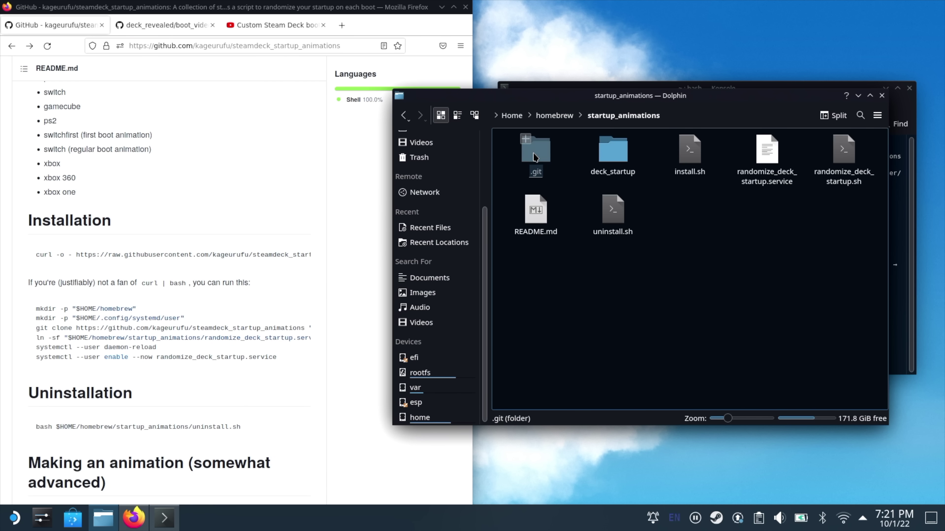
click(625, 153)
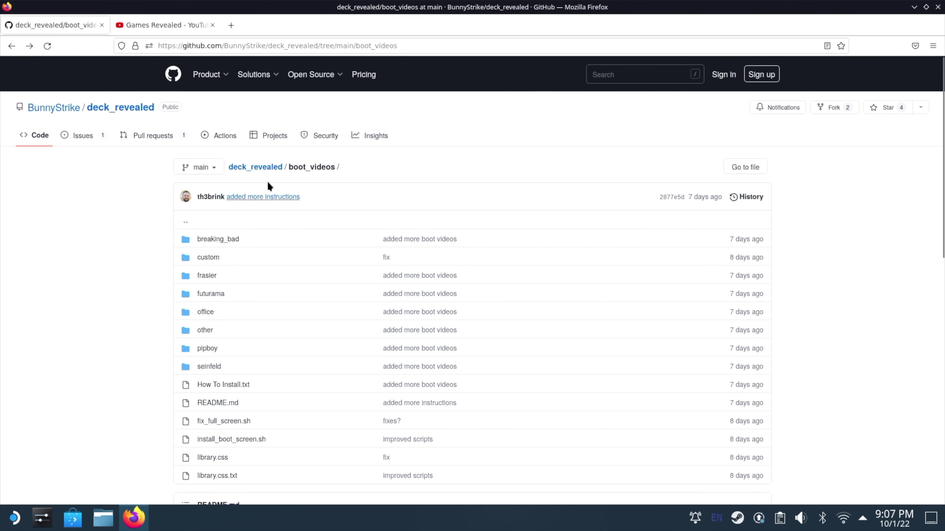
Step: Look over the deck_revealed boot_videos repository's install commands and the Games Revealed YouTube channel in Firefox
mouse_move(32, 111)
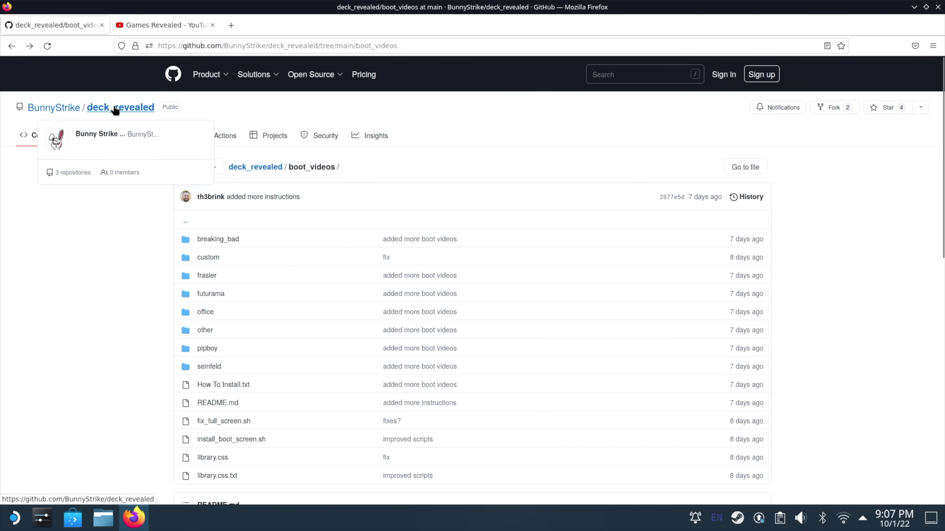
click(147, 27)
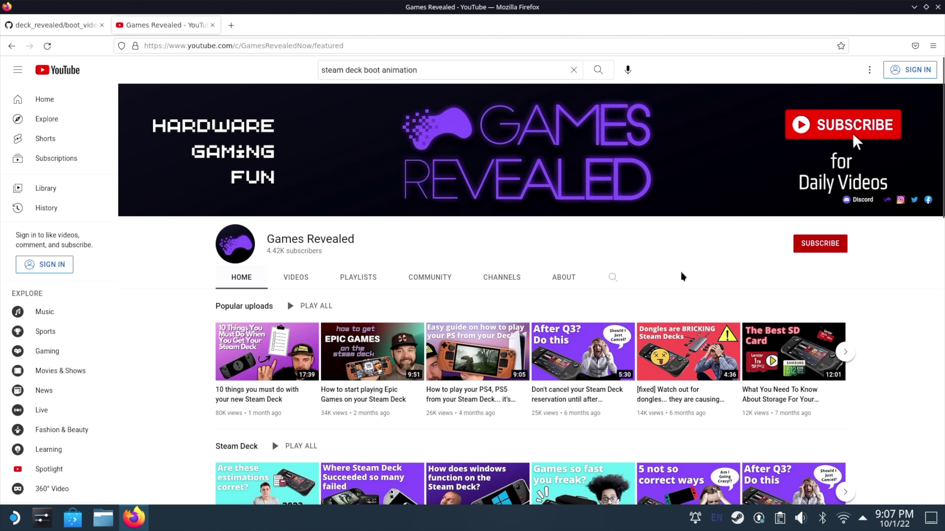
key(ctrl+Tab)
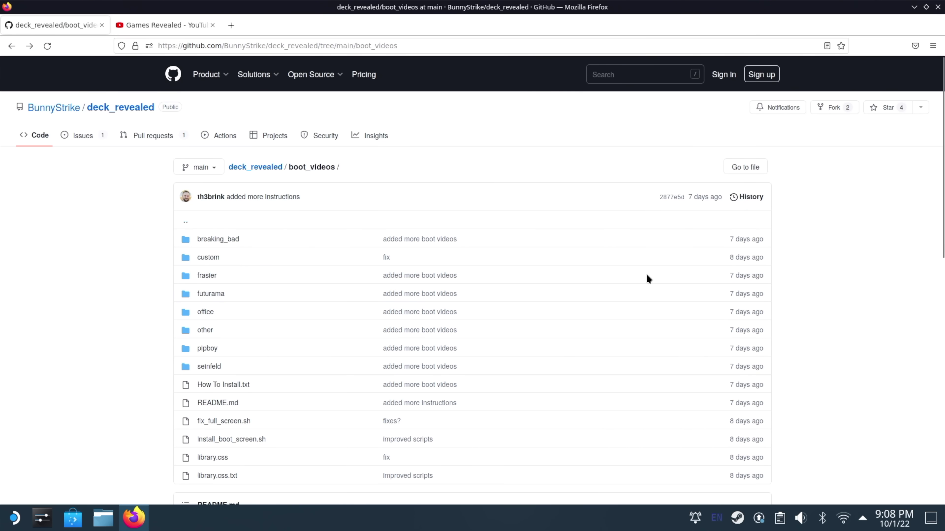
scroll(819, 281, down, 10)
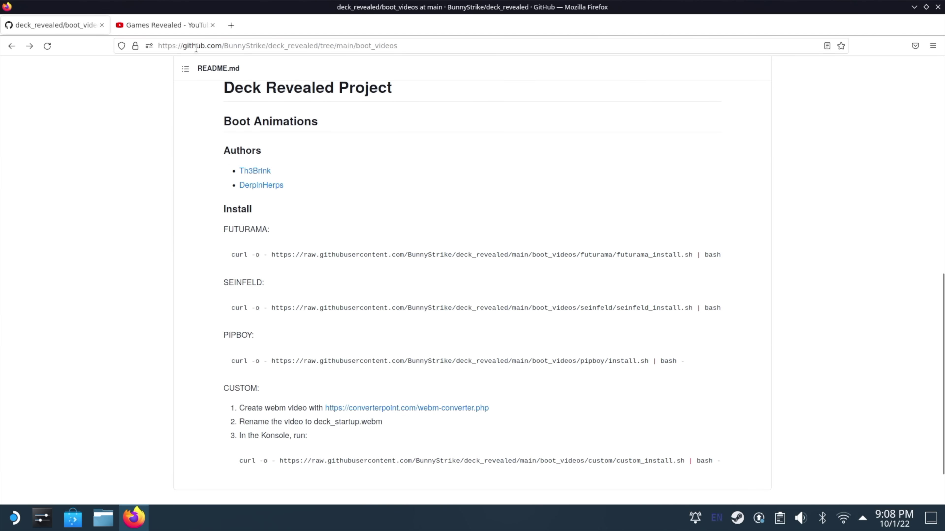
click(179, 30)
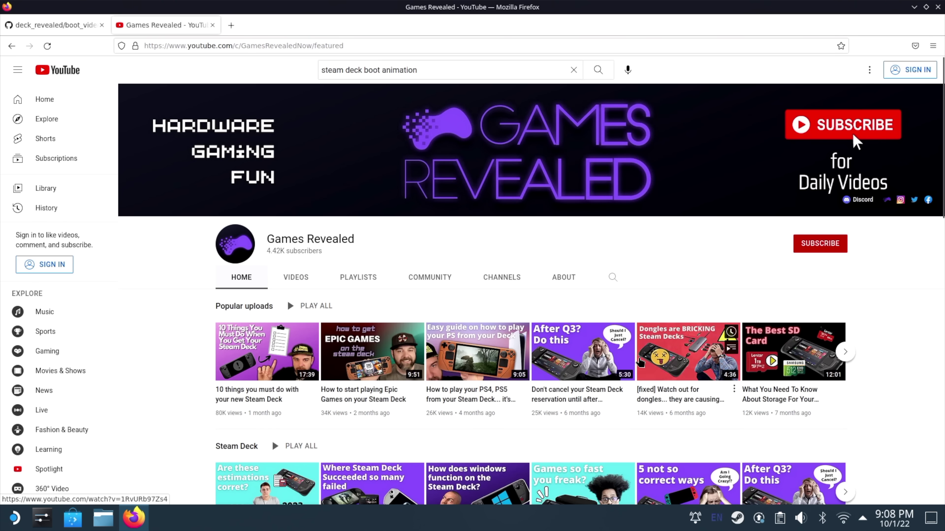
click(55, 25)
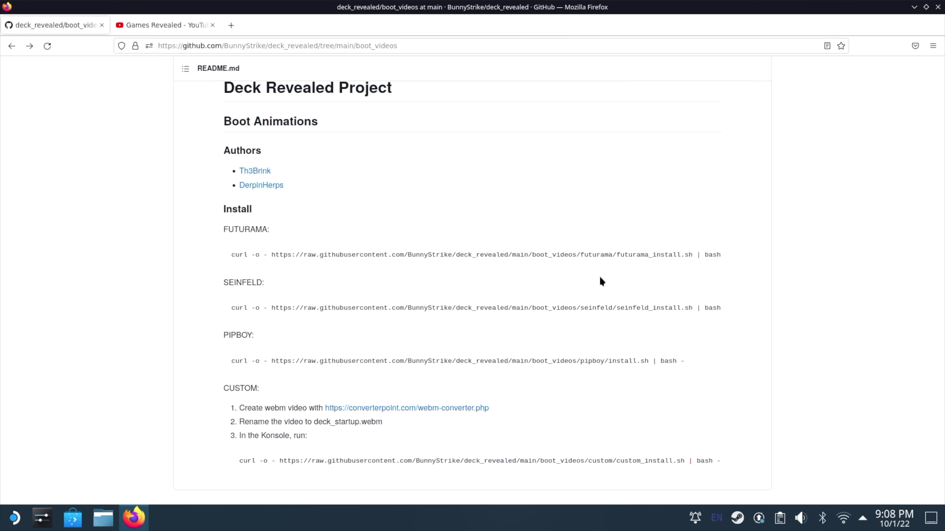
Step: Examine the video files in the boot_videos "other" folder, and return to the Install commands in the deck_revealed README
scroll(599, 276, up, 10)
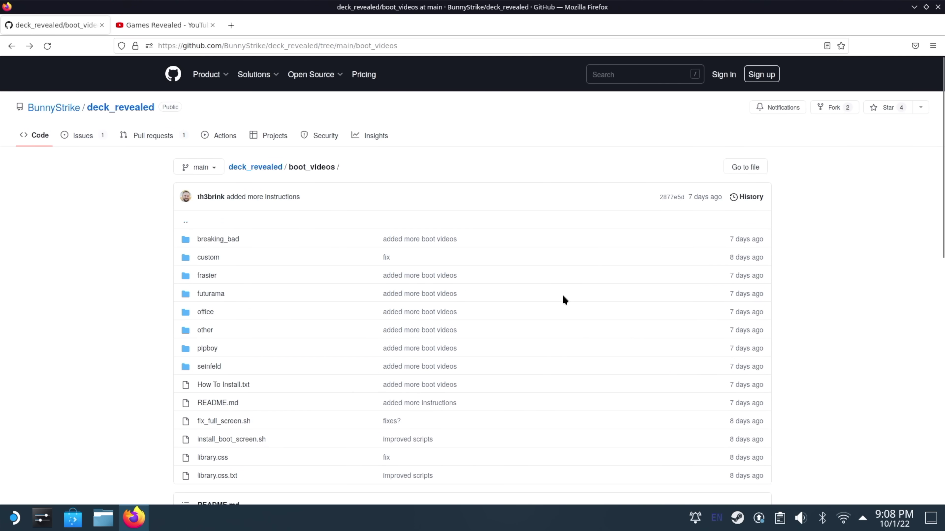
scroll(324, 230, down, 3)
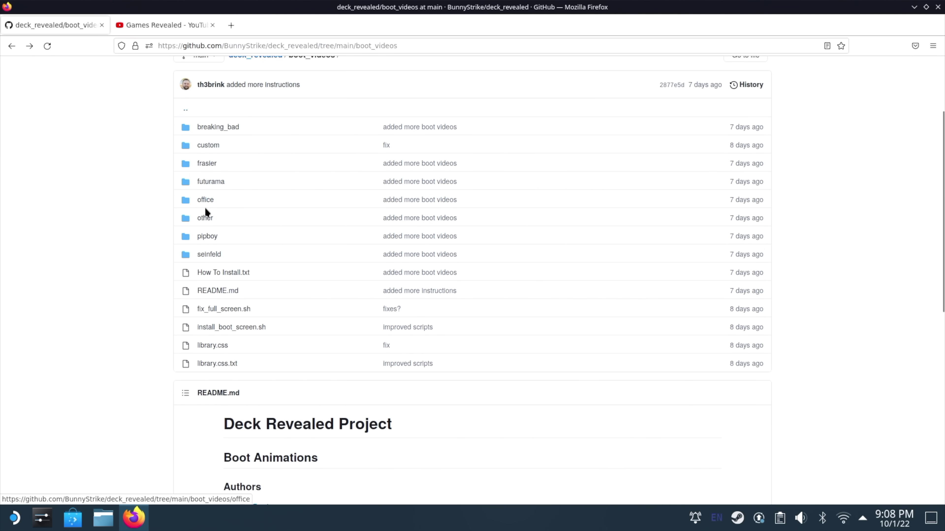
click(206, 218)
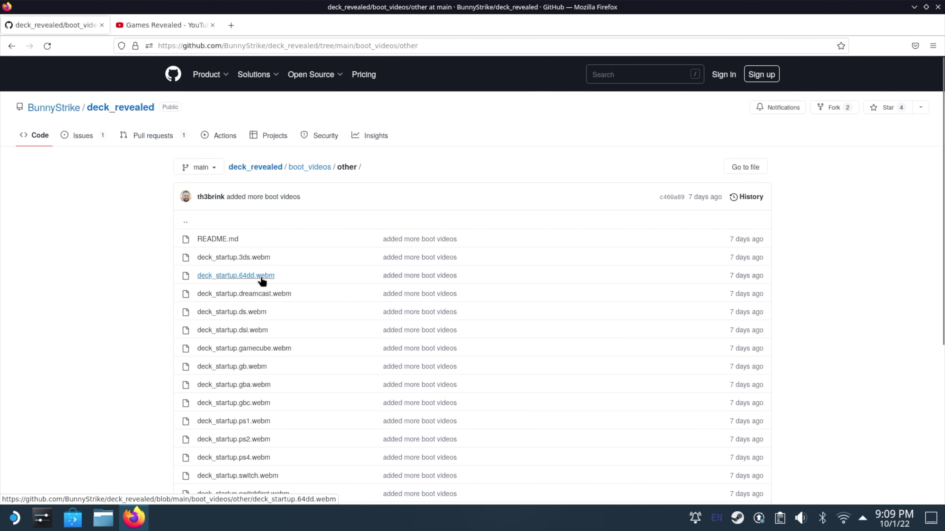
click(11, 46)
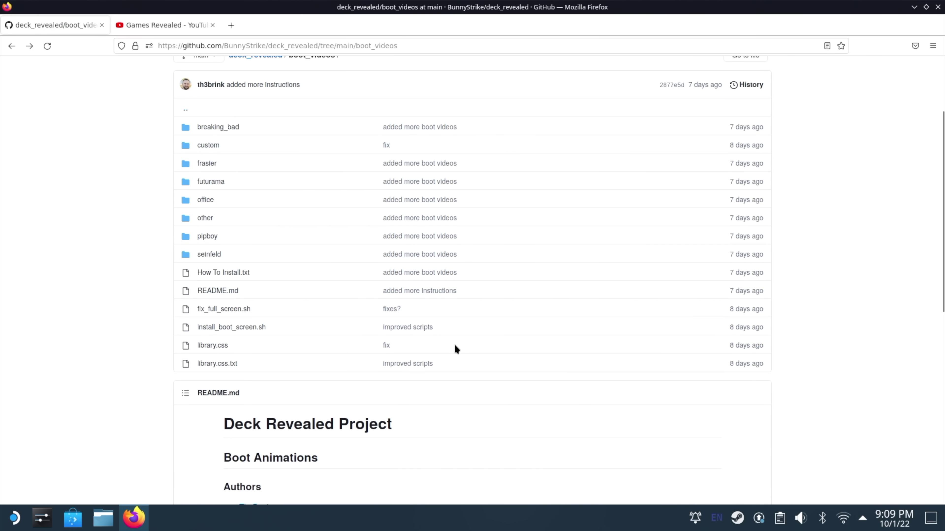
scroll(455, 348, down, 5)
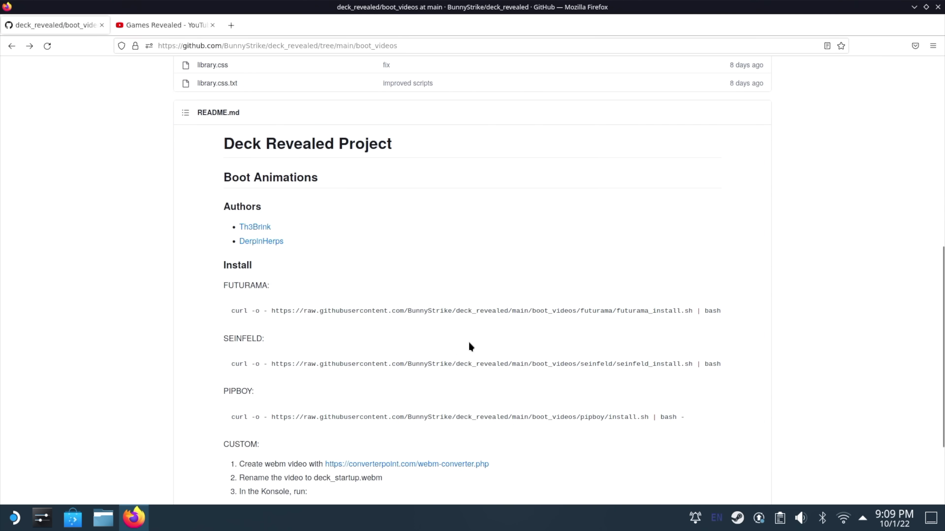
Step: Open a Konsole terminal and tile it side by side with the Firefox window showing the README's Install commands
scroll(469, 345, up, 1)
scroll(469, 345, down, 2)
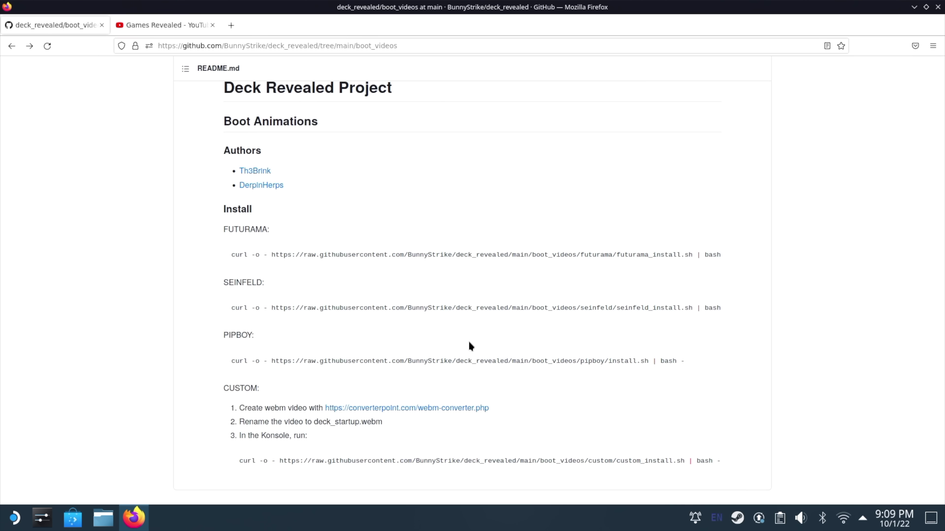
key(ctrl+alt+t)
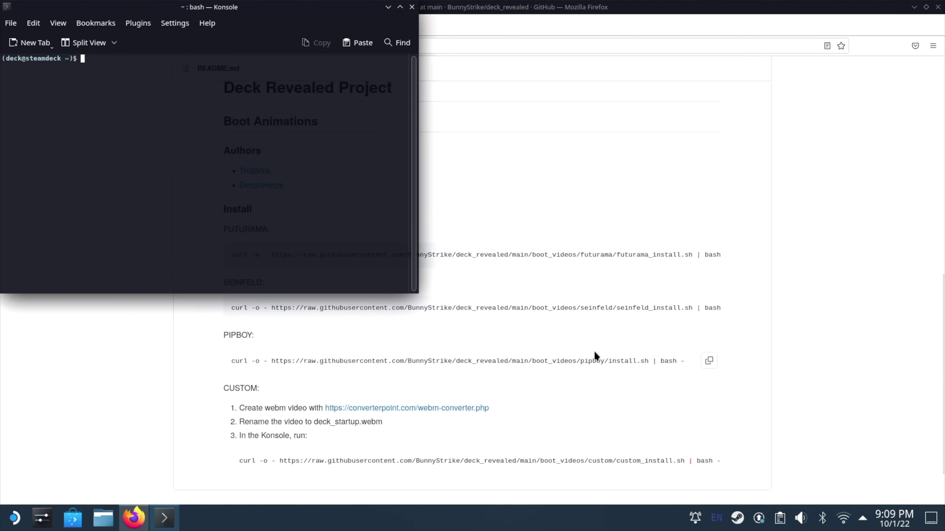
click(14, 519)
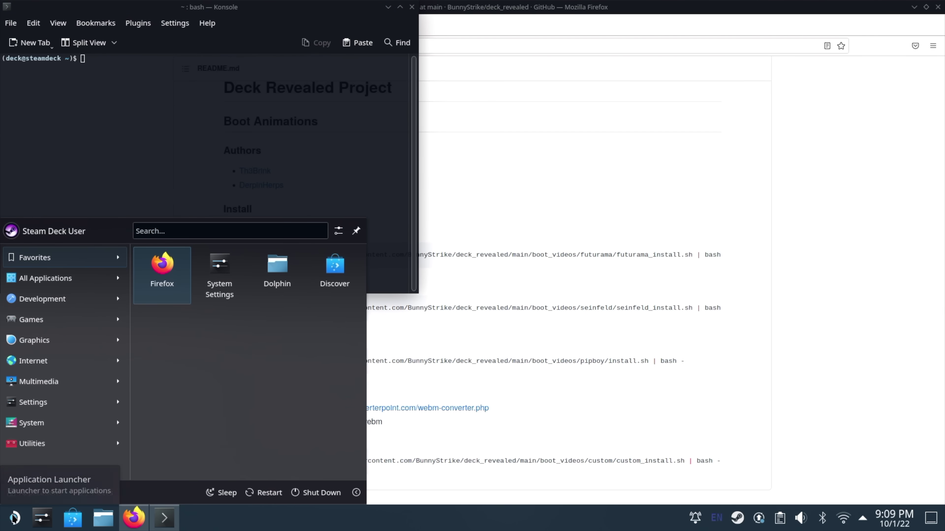
mouse_move(43, 422)
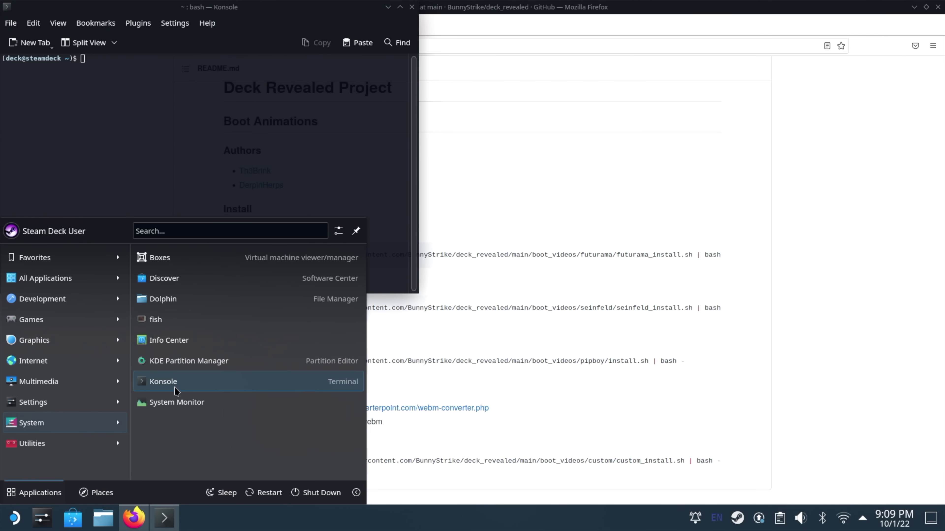
click(268, 10)
drag(268, 10, 2, 189)
click(516, 164)
drag(848, 7, 944, 160)
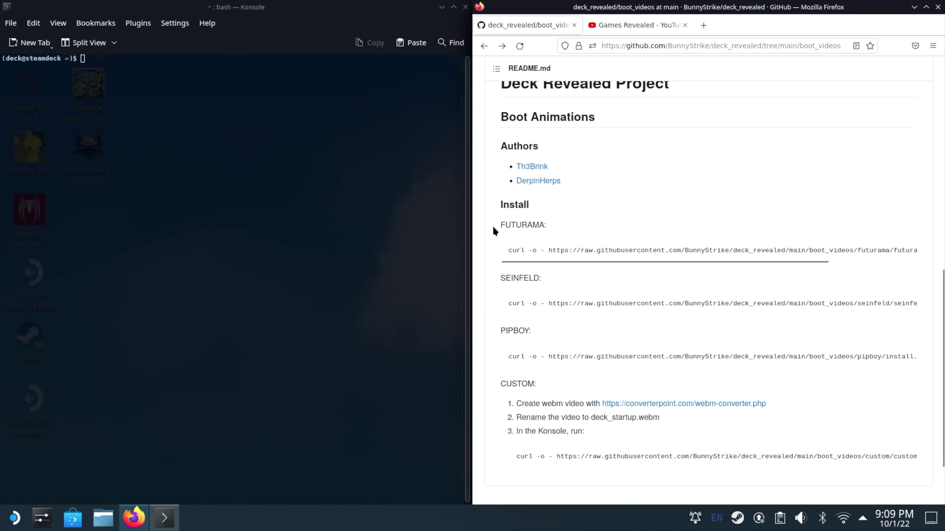
Step: Copy the PIPBOY curl install command from the deck_revealed README and run it in Konsole
click(905, 252)
mouse_move(890, 304)
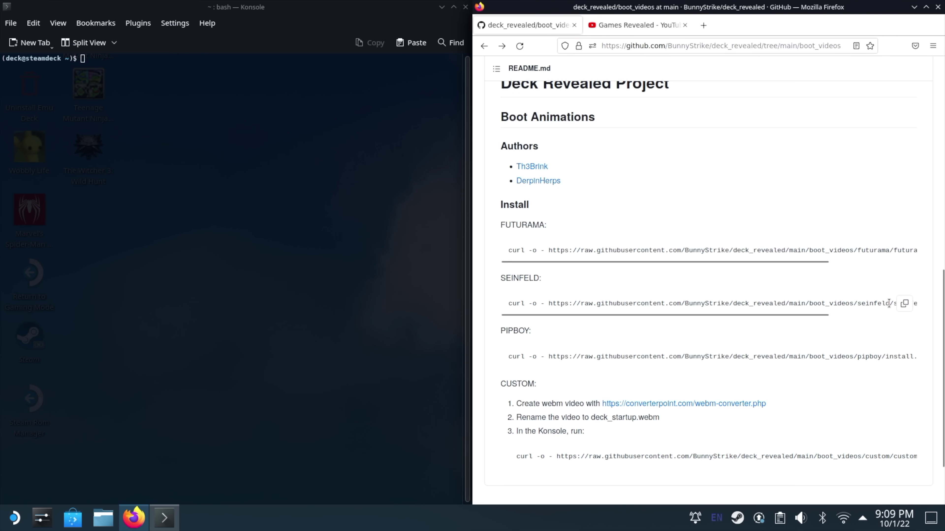
mouse_move(876, 357)
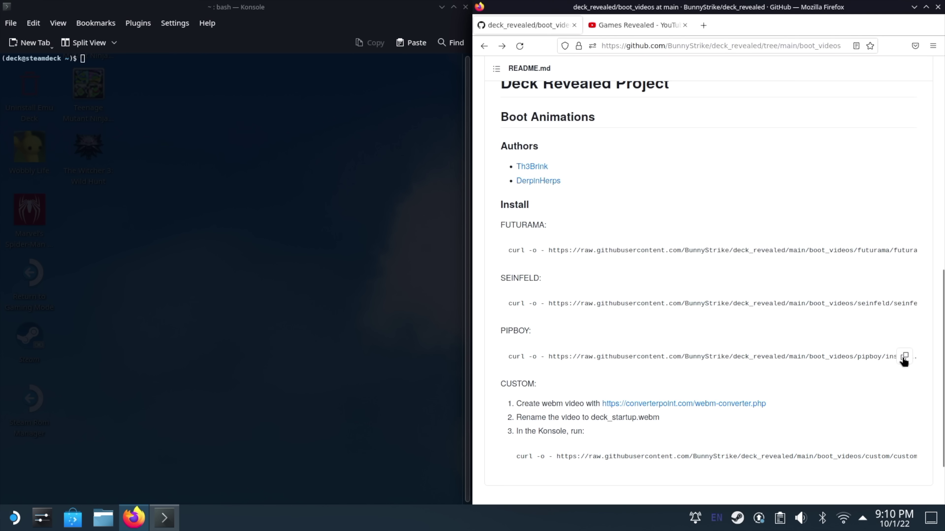
triple_click(866, 358)
right_click(865, 359)
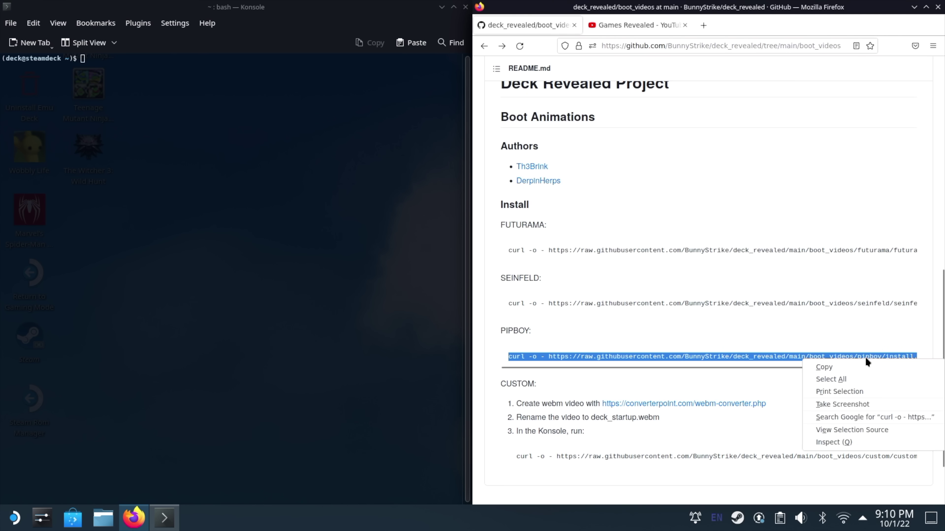
click(856, 367)
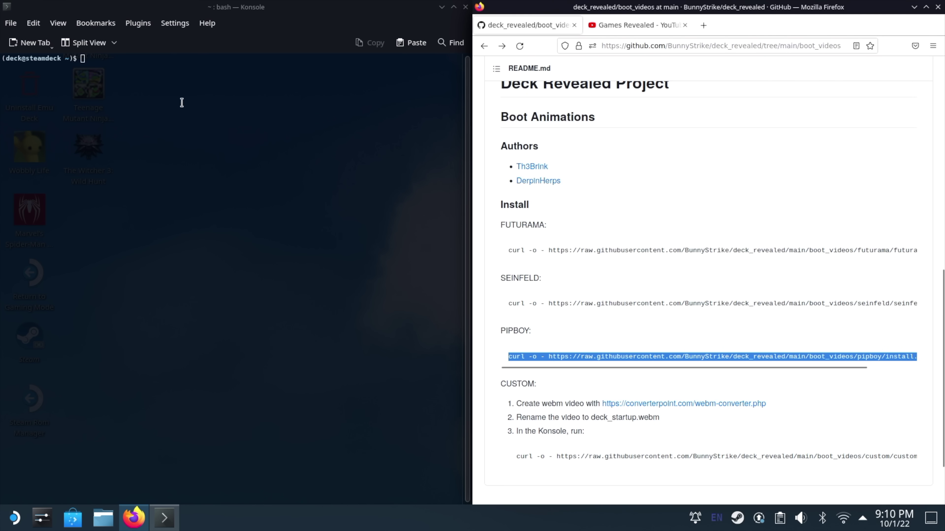
right_click(151, 82)
click(217, 89)
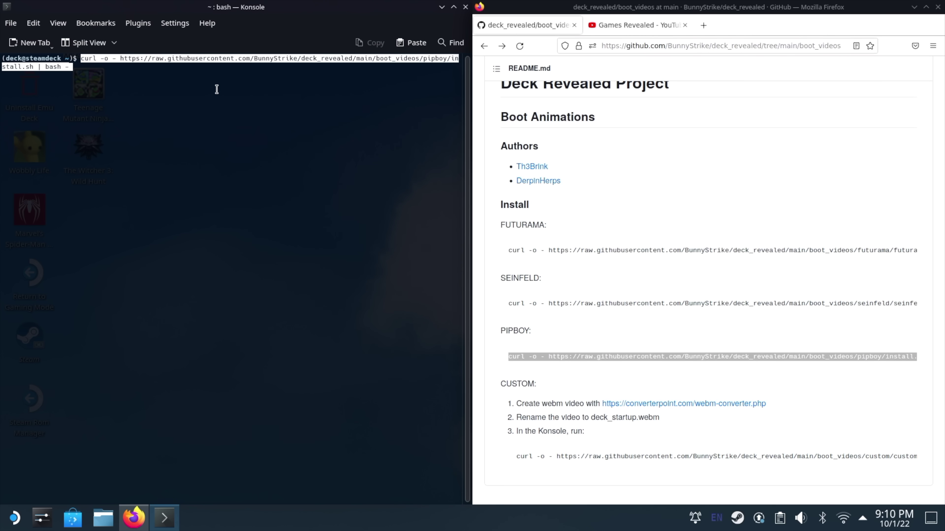
key(Return)
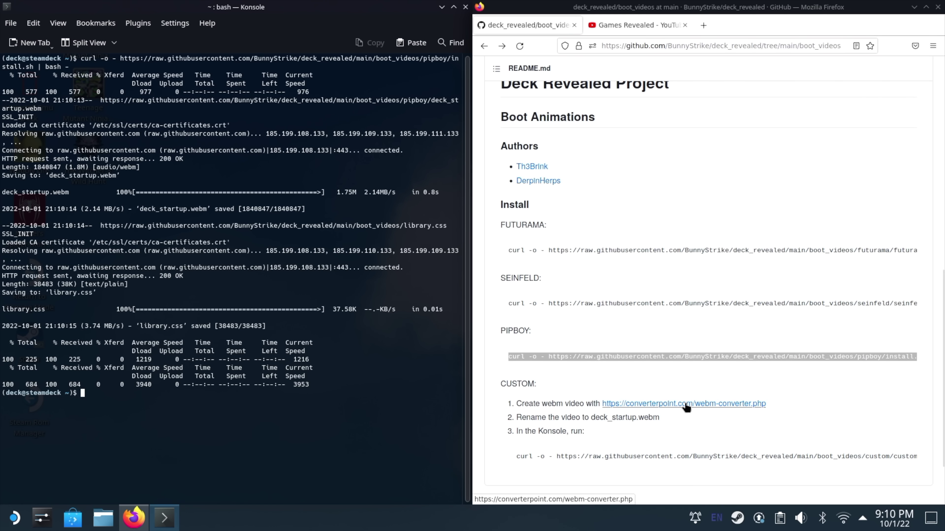
Step: Examine the CUSTOM install command in the README and go back to the boot_videos folder listing
triple_click(690, 457)
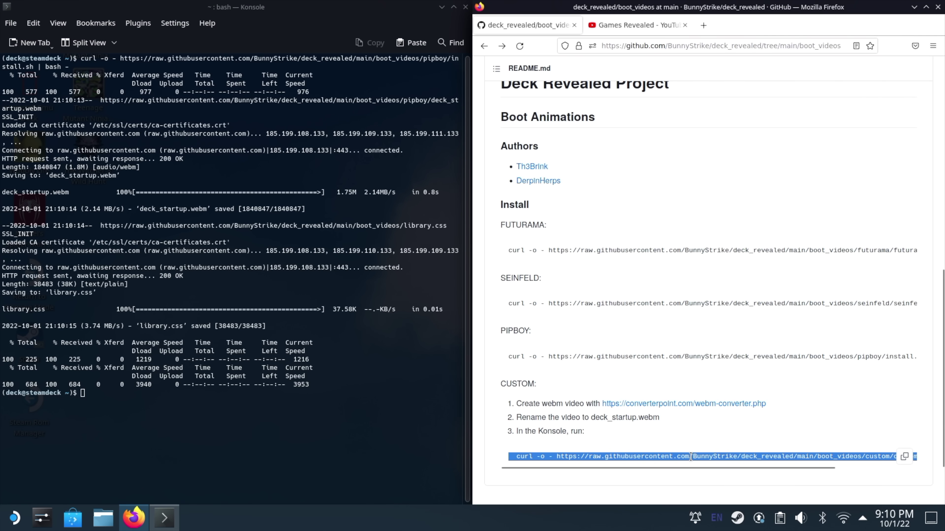
click(702, 442)
scroll(698, 433, up, 10)
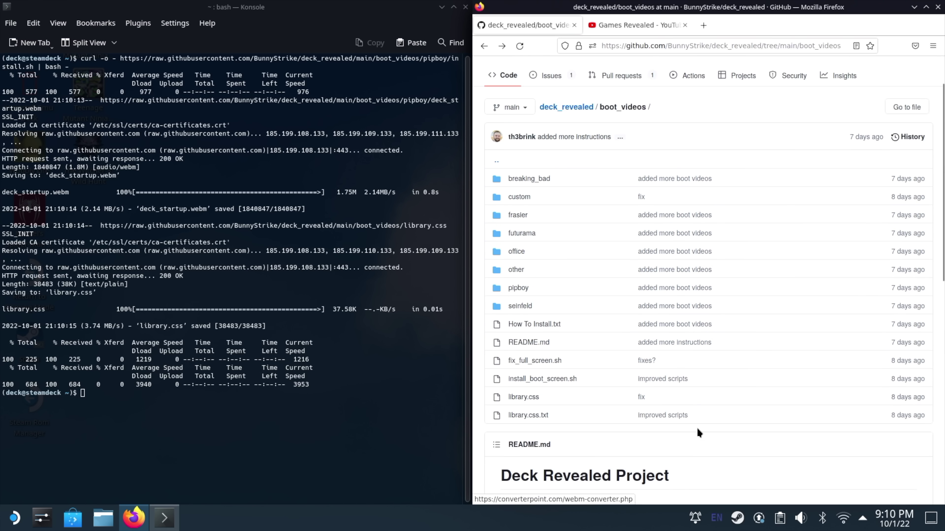
scroll(698, 432, up, 2)
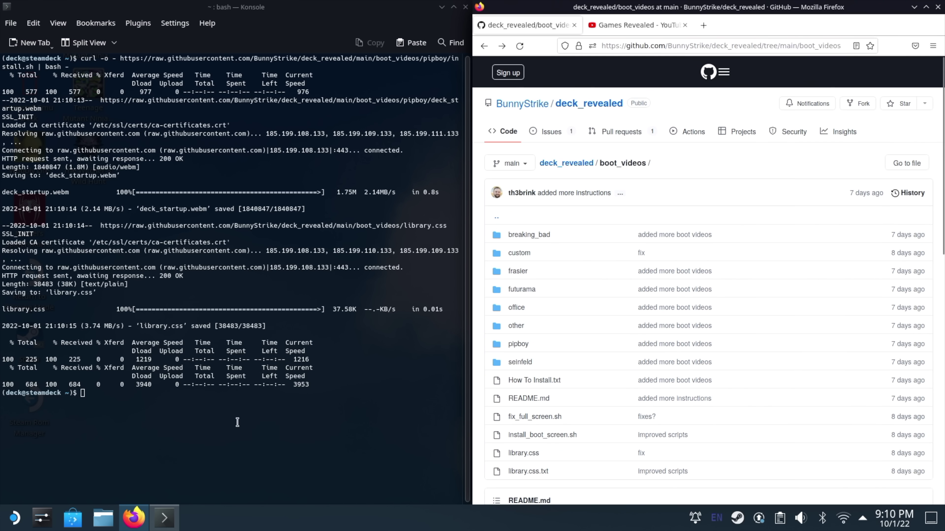